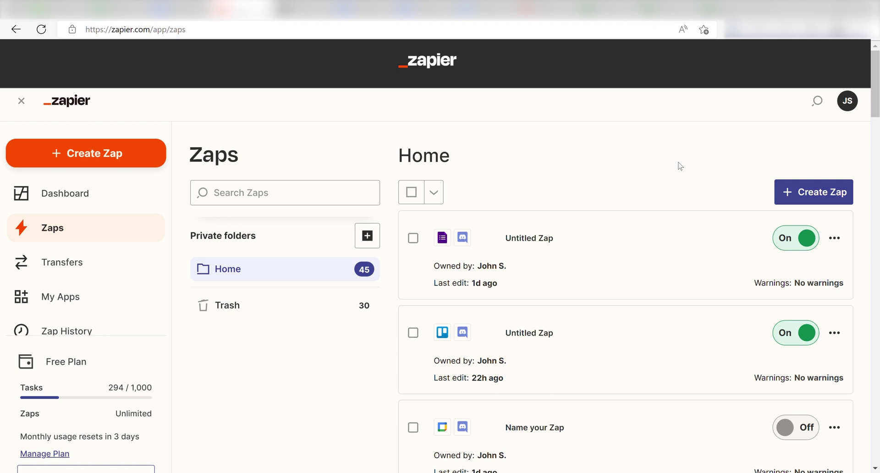
- Create a new Zap triggered by Google Docs' New Document in Folder event
left_click(141, 156)
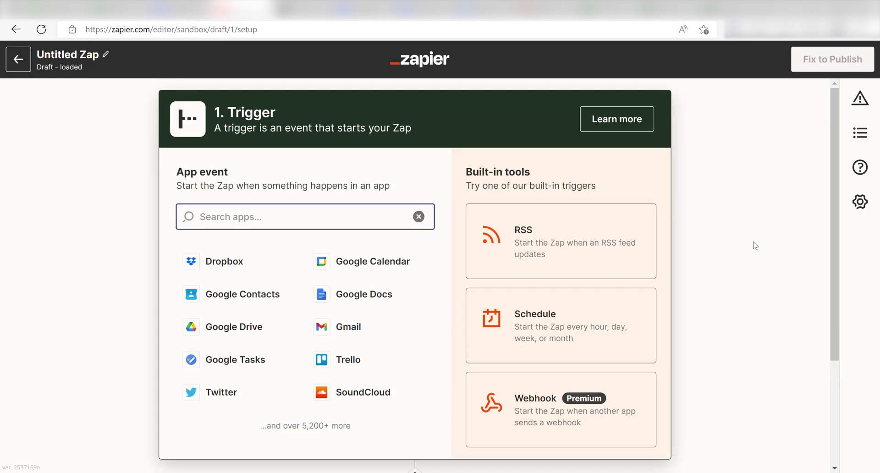
type("google")
type(" docs")
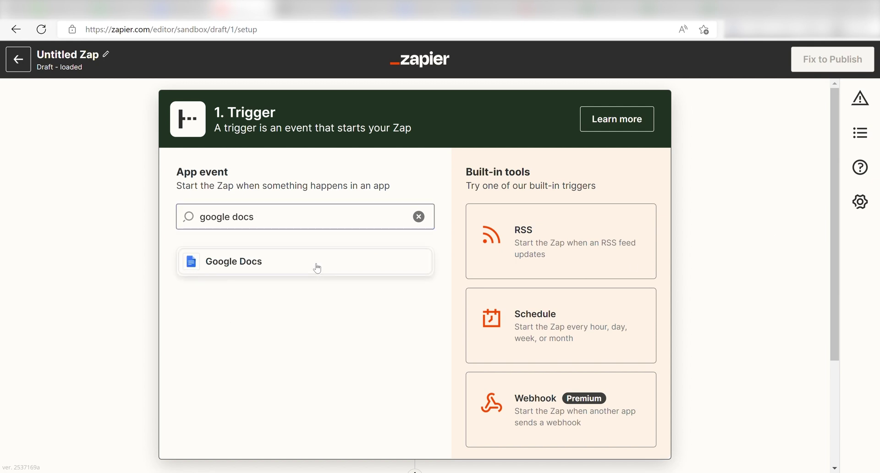
left_click(316, 266)
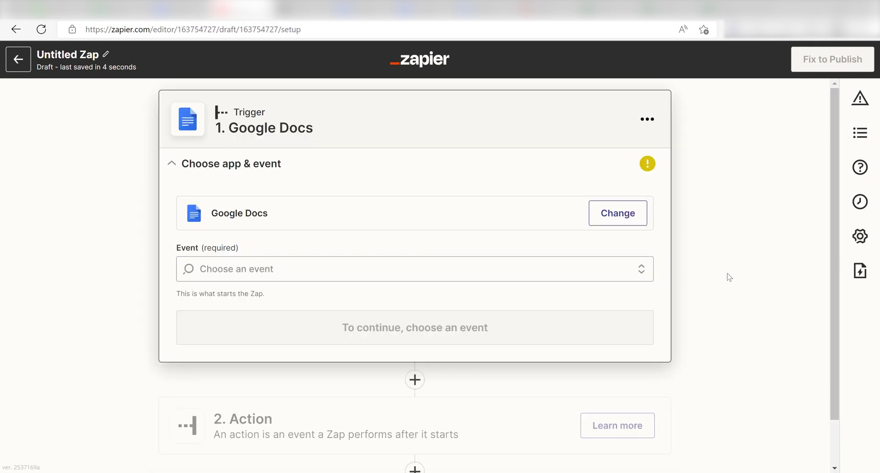
left_click(576, 277)
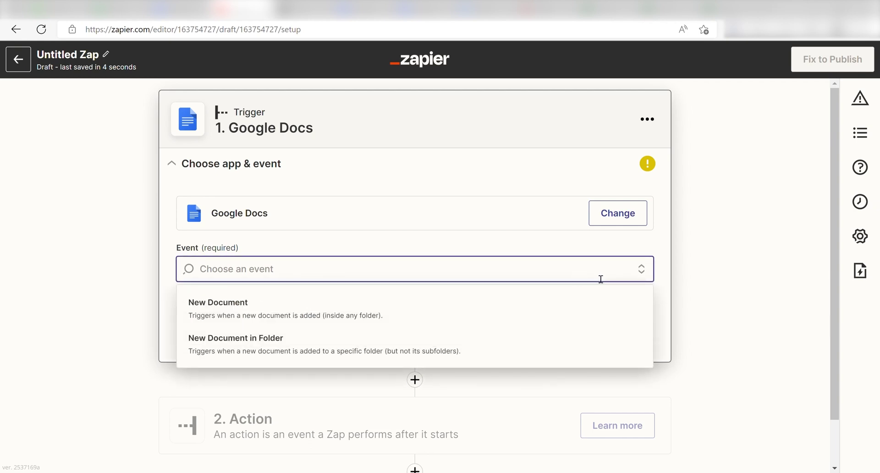
left_click(443, 357)
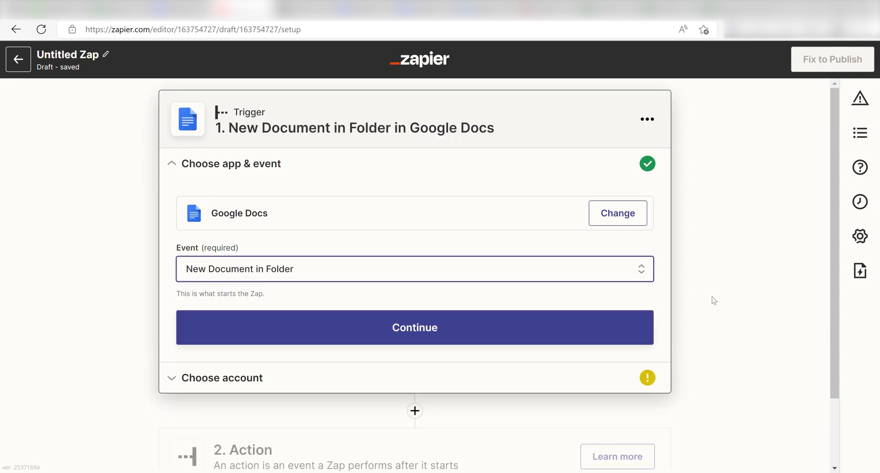
left_click(401, 328)
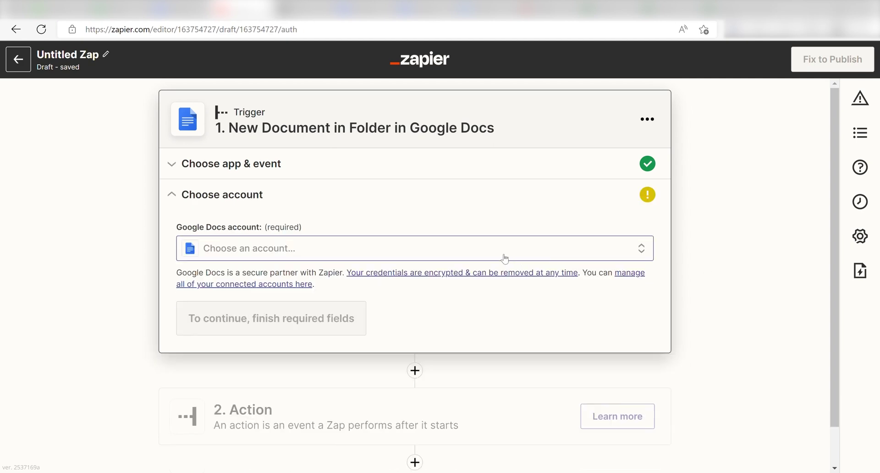
- Connect a new Google account to the trigger and allow Zapier access
left_click(505, 254)
left_click(481, 383)
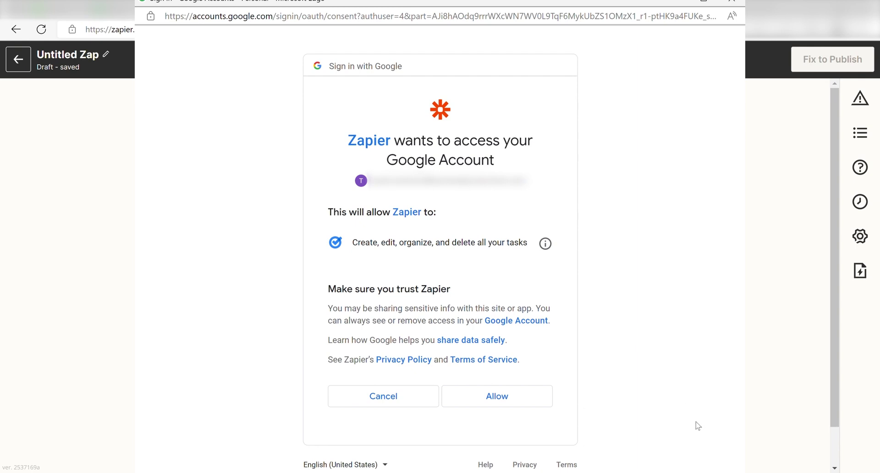
left_click(517, 406)
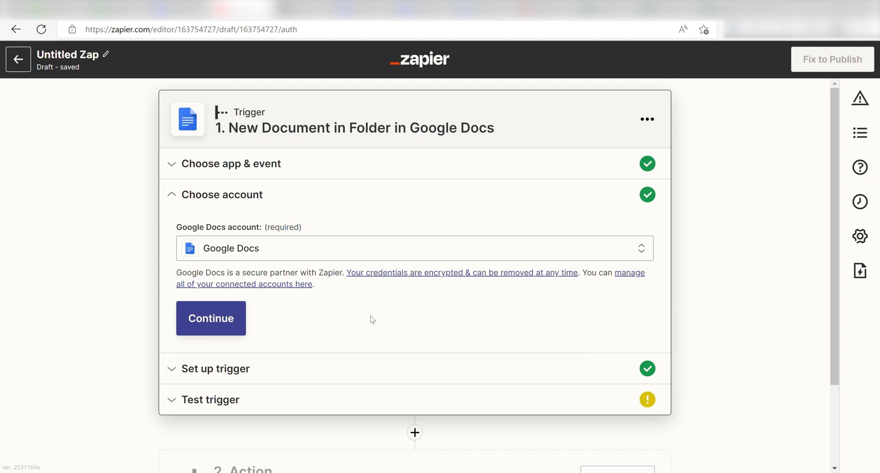
left_click(207, 319)
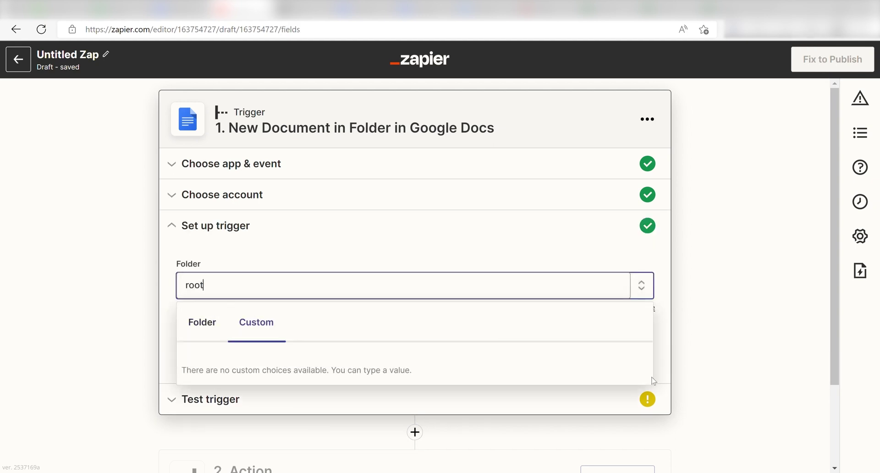
- Set the trigger to watch the Zapier Posts folder
left_click(209, 329)
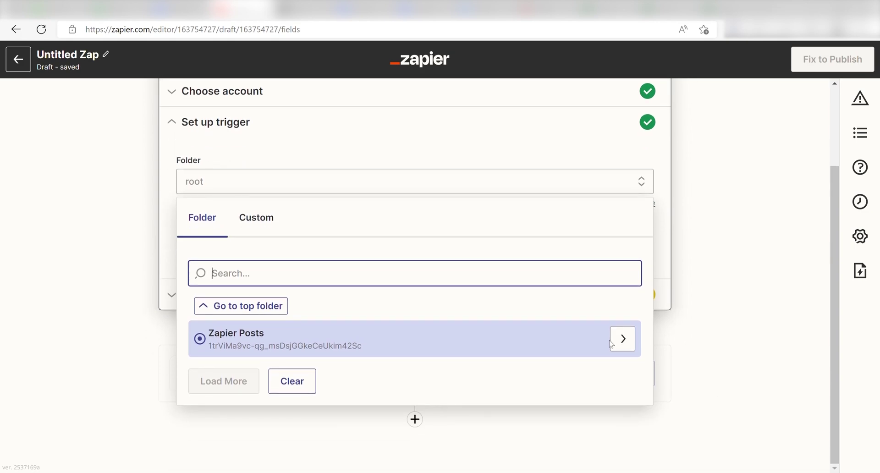
left_click(337, 347)
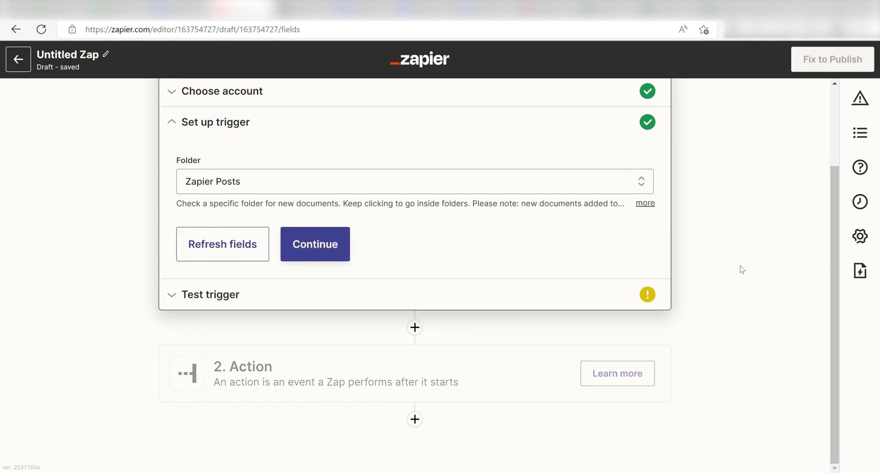
left_click(305, 244)
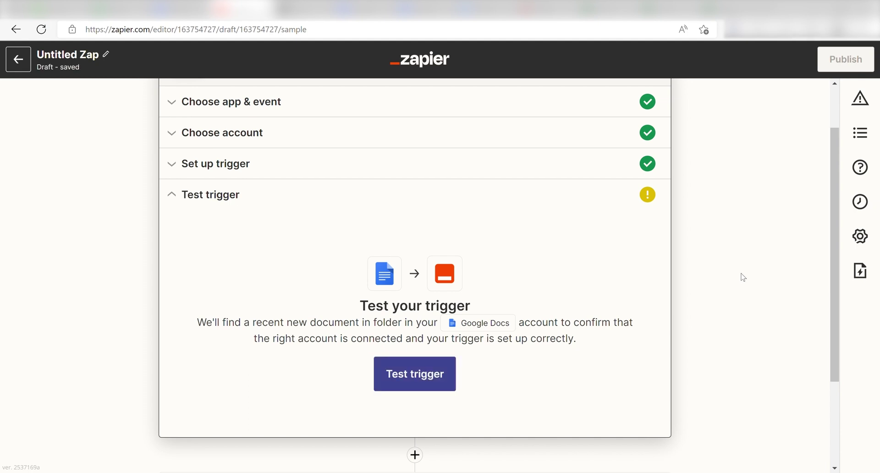
- Test the trigger, confirm it finds a sample document, then continue to the action
left_click(444, 372)
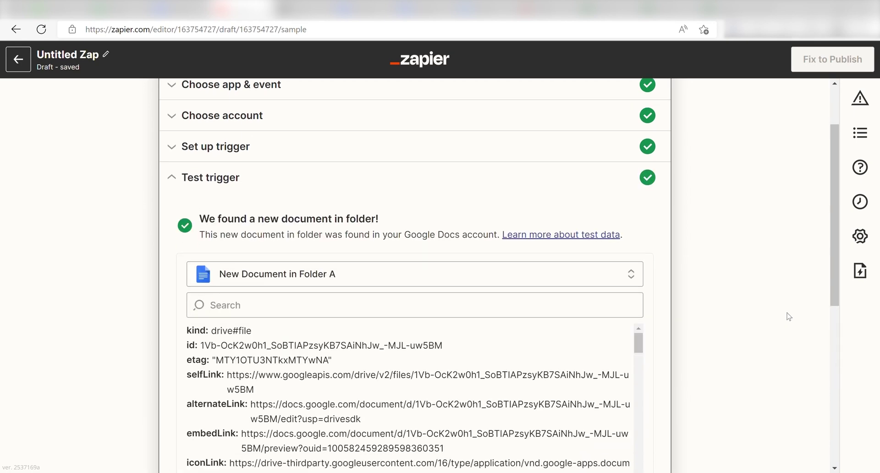
scroll(757, 303, "down", 5)
scroll(757, 304, "down", 3)
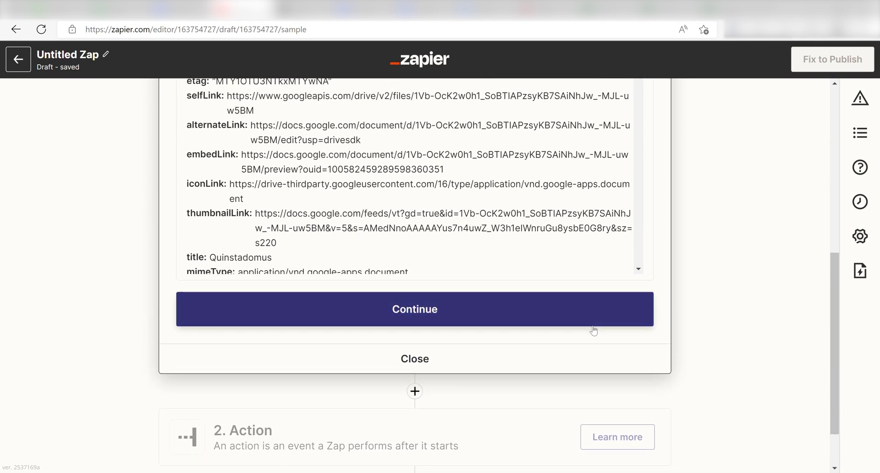
left_click(569, 319)
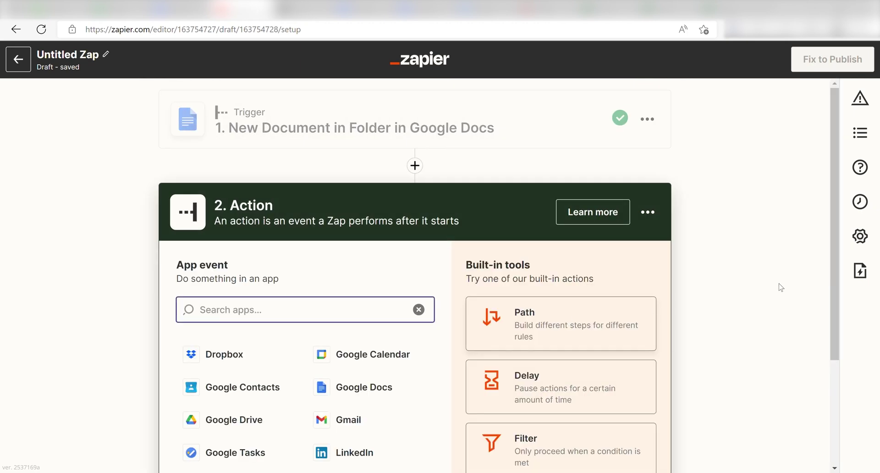
- Make the action Discord's Send Channel Message event
type("d")
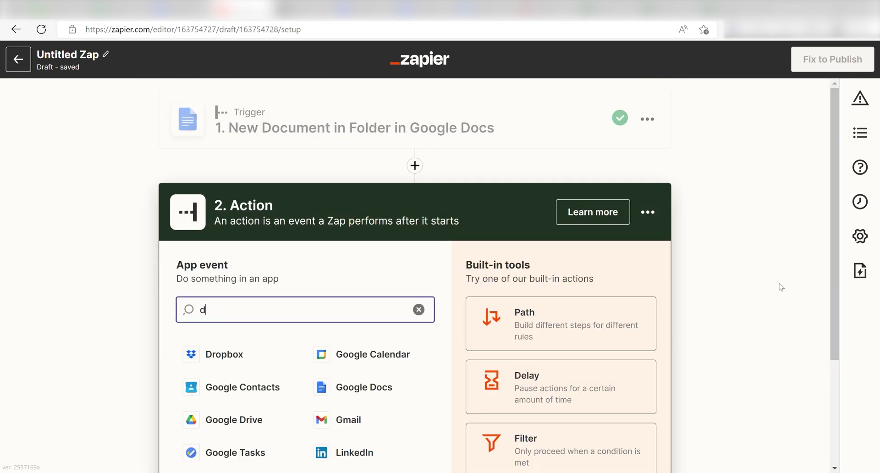
type("iscord")
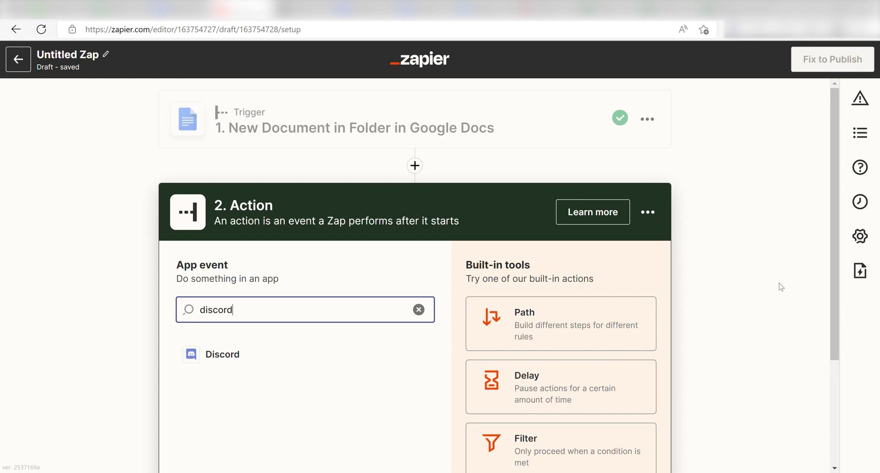
left_click(260, 359)
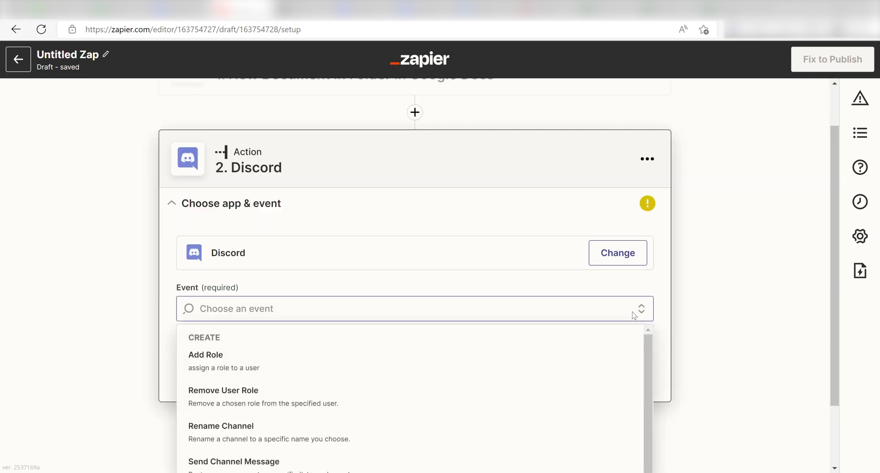
left_click(356, 336)
left_click(568, 343)
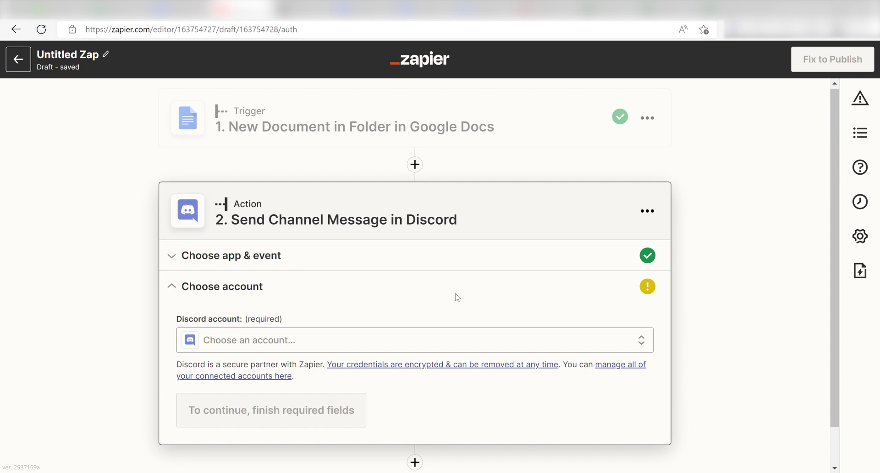
- Connect a new Discord account, authorizing Zapier on the chosen server
left_click(526, 294)
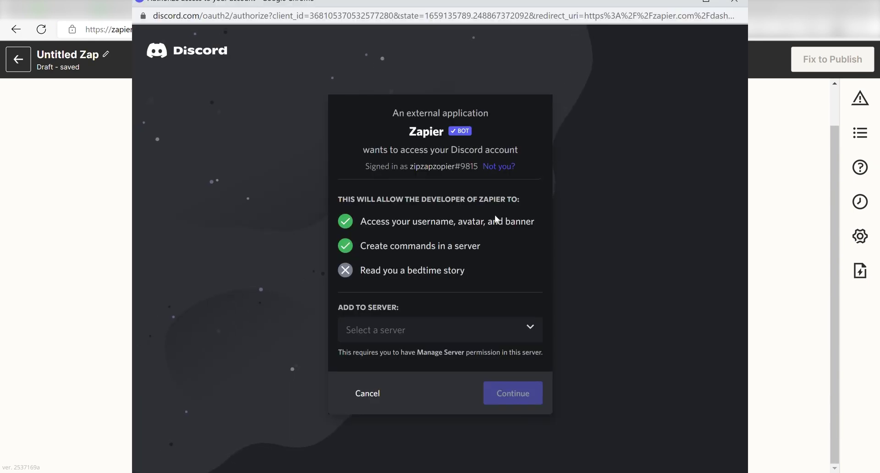
left_click(528, 333)
left_click(506, 356)
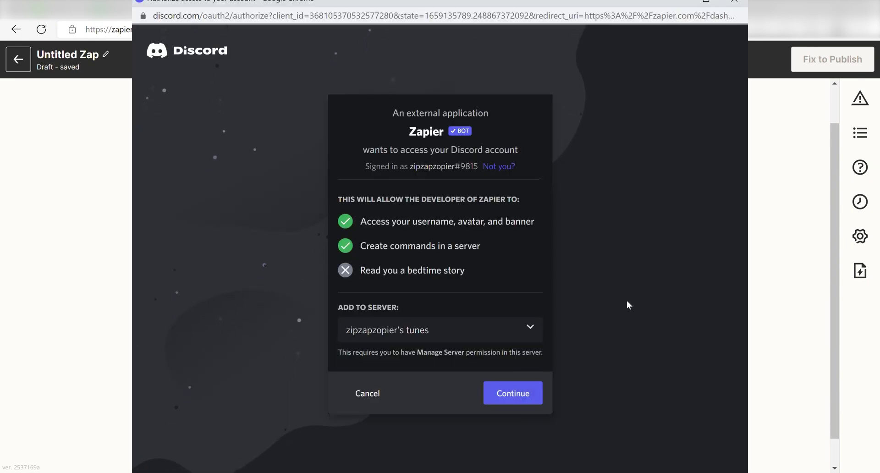
left_click(513, 392)
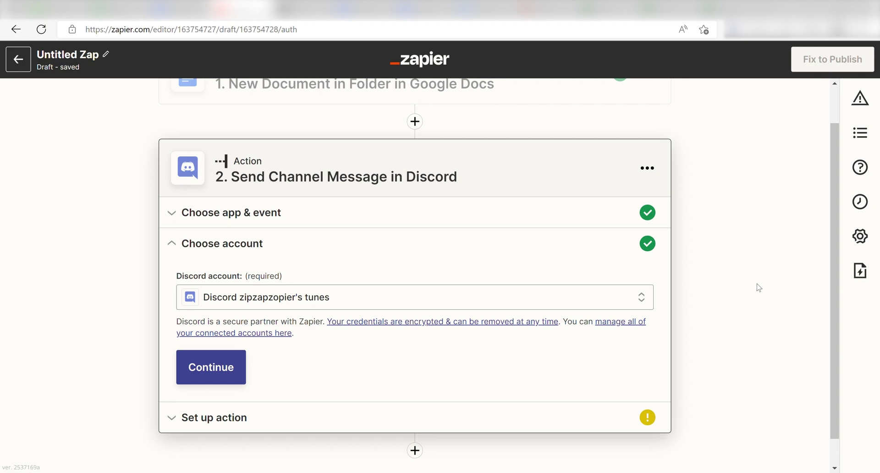
left_click(218, 369)
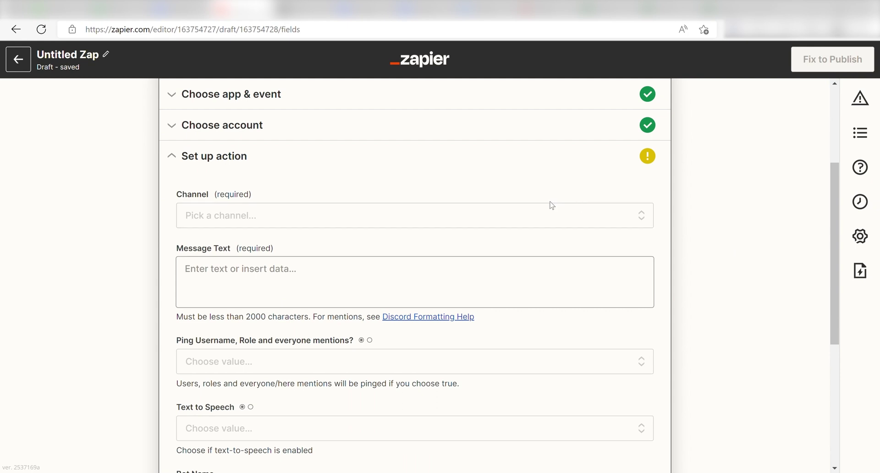
- Post to the general channel with Ping mentions set to False
left_click(536, 220)
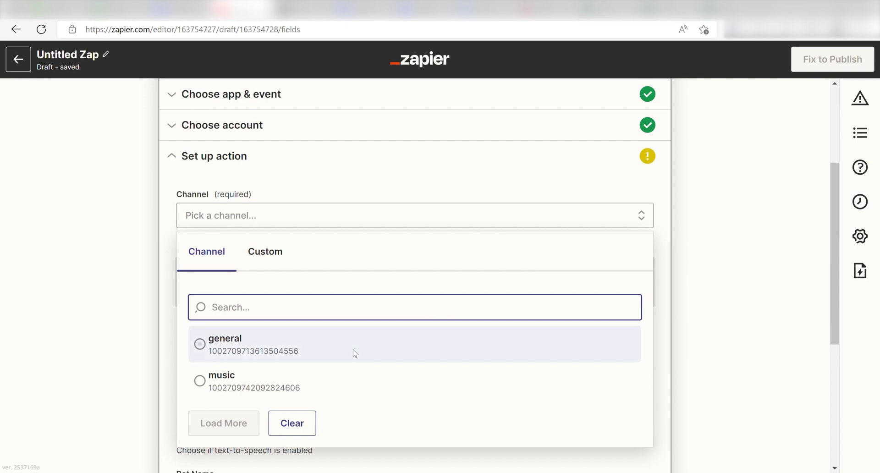
left_click(344, 357)
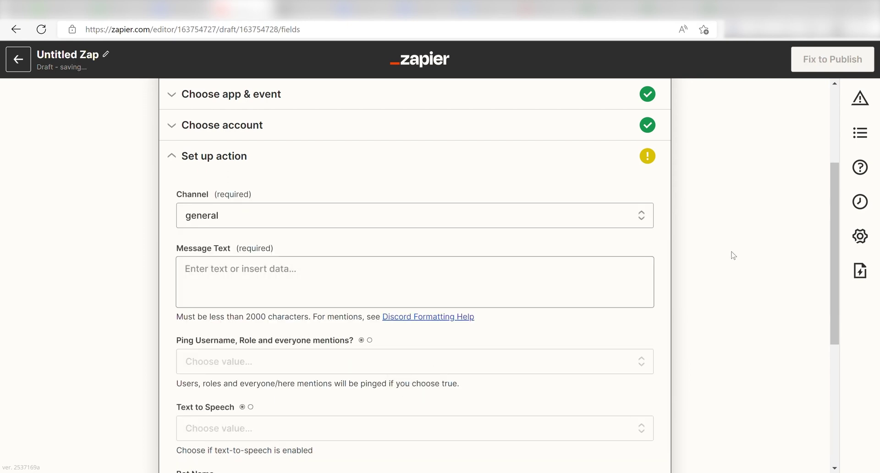
scroll(764, 287, "down", 3)
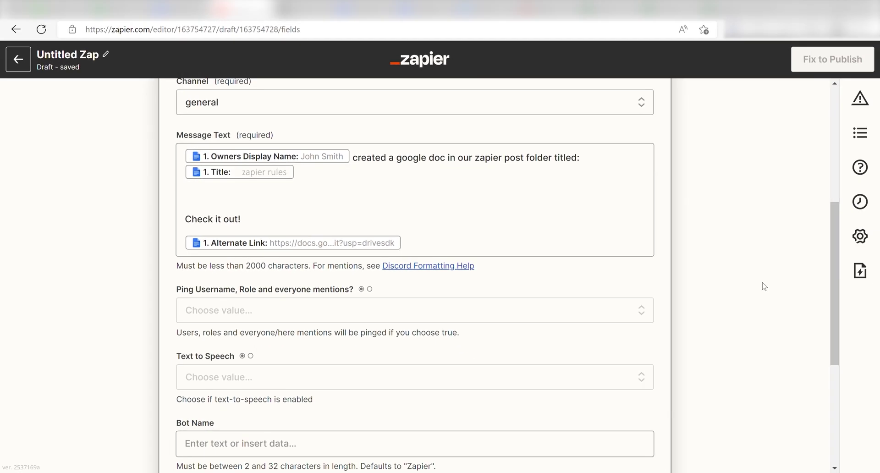
left_click(302, 310)
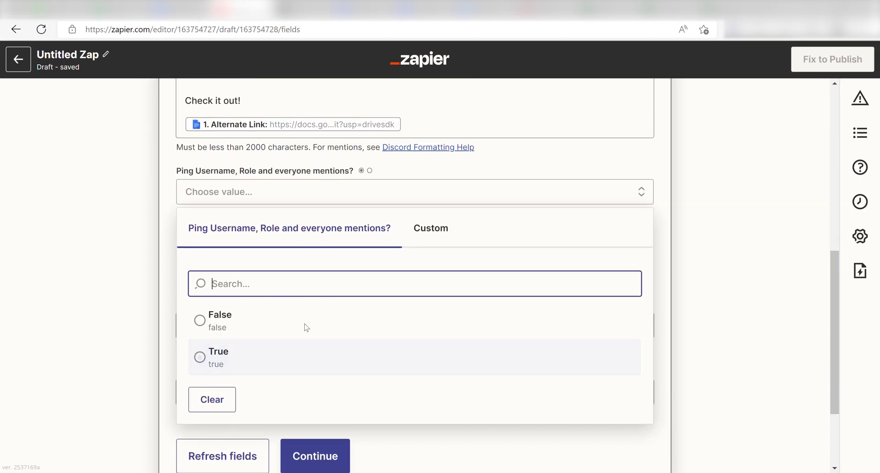
left_click(300, 323)
left_click(300, 322)
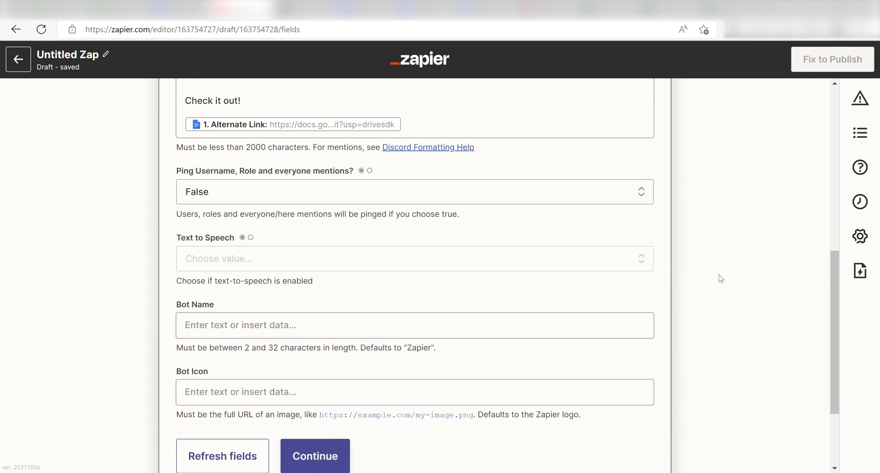
- Name the bot DocBot and finish the action setup
scroll(595, 270, "down", 1)
left_click(438, 273)
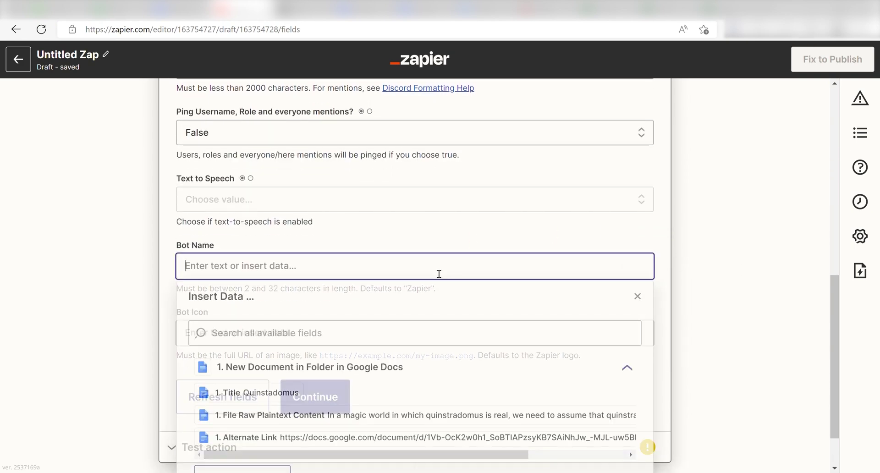
type("DocBot")
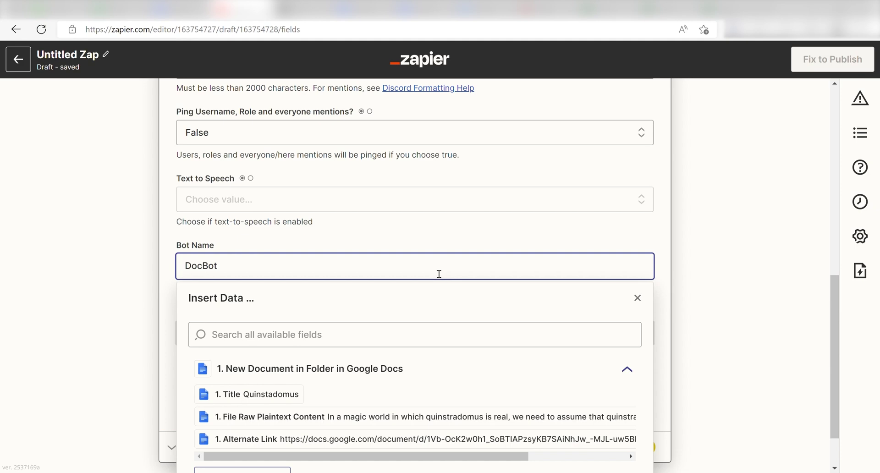
left_click(749, 282)
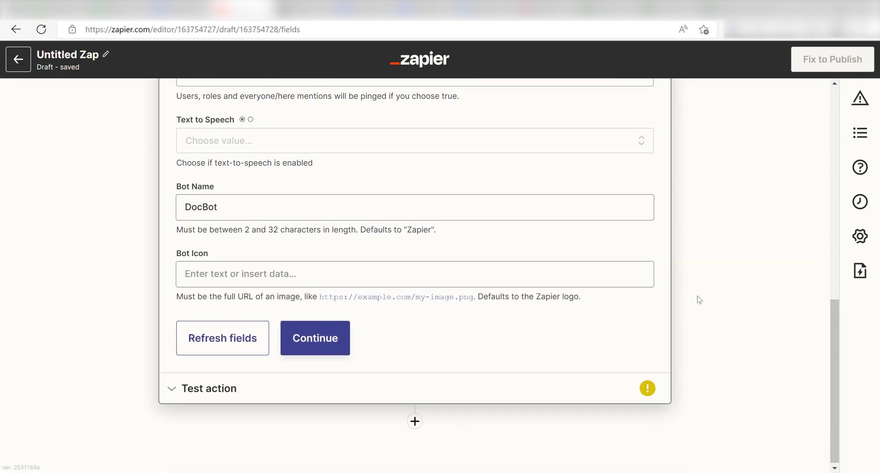
left_click(341, 340)
- Scroll through the test preview of DocBot's Discord message
scroll(762, 261, "down", 4)
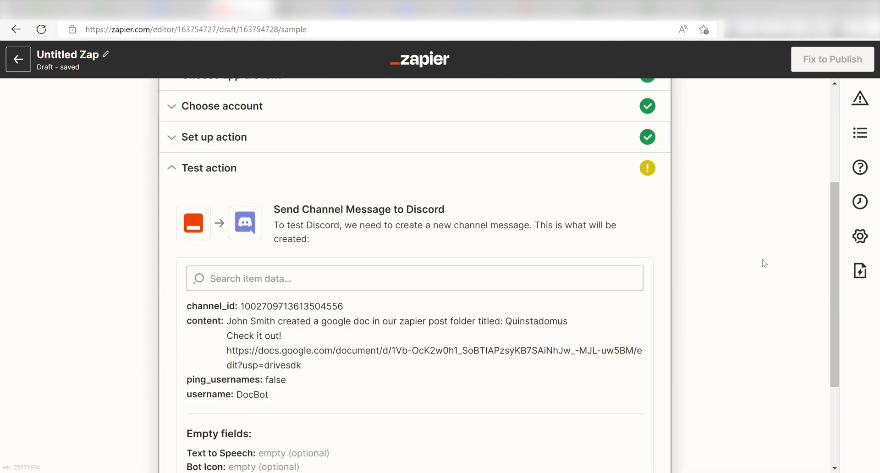
scroll(746, 265, "down", 5)
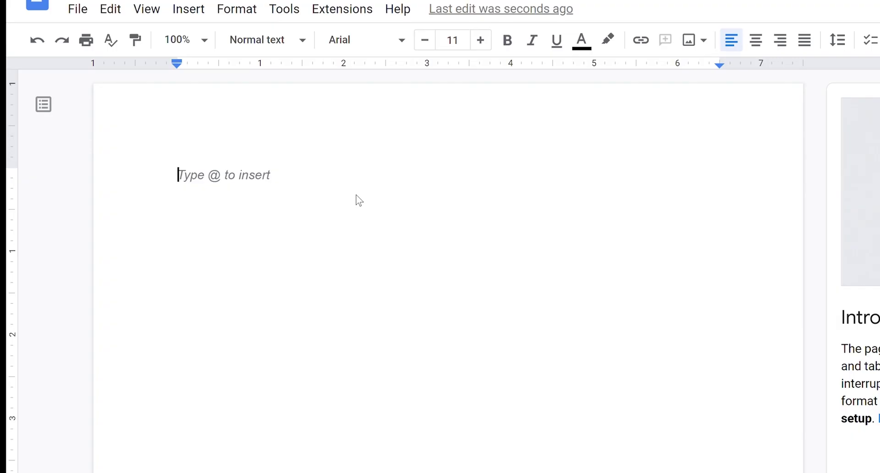
- Type 'Y' as the first letter of the blank Google Doc
type("Y")
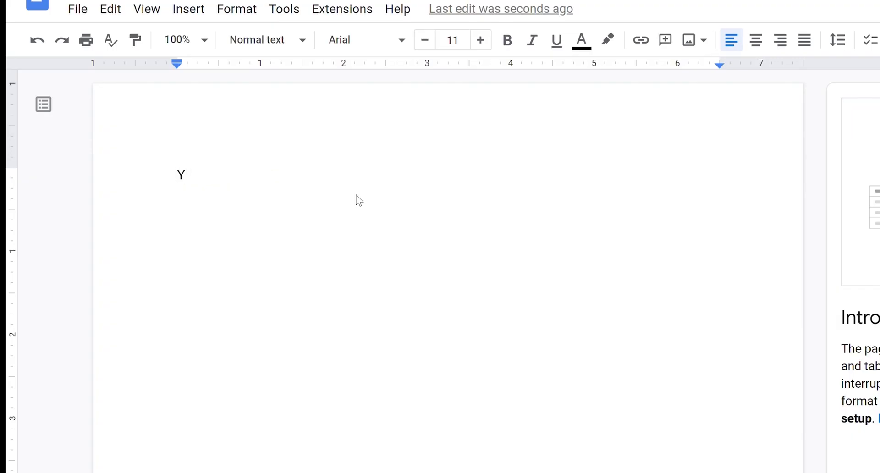